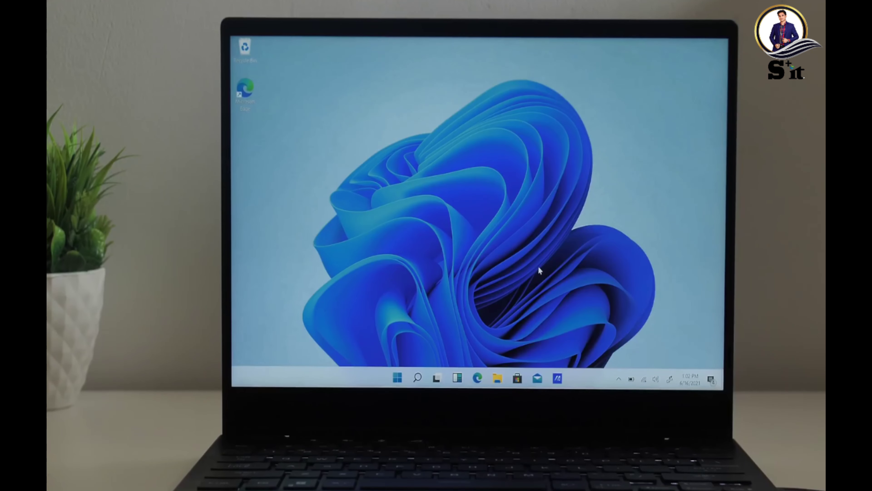
right_click(493, 261)
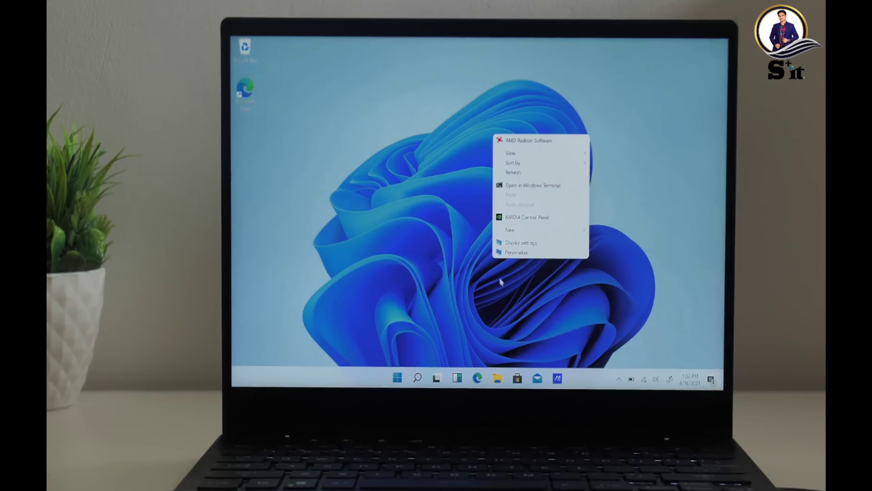
left_click(516, 253)
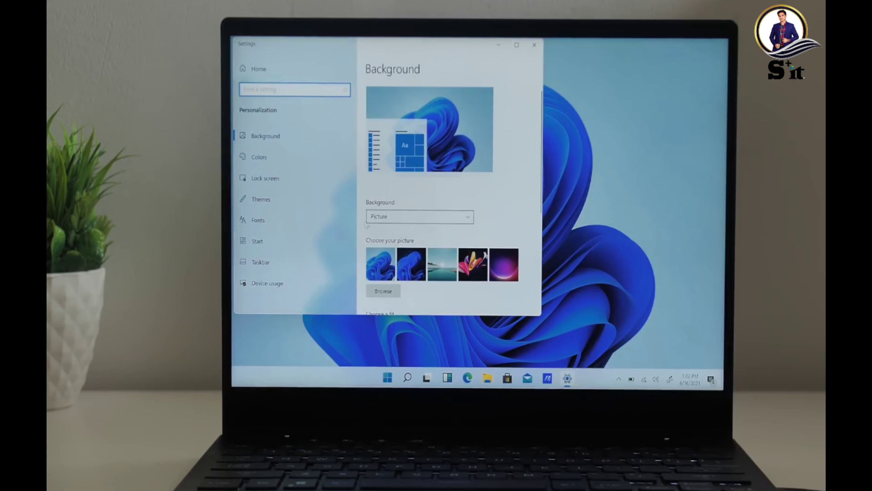
left_click(281, 199)
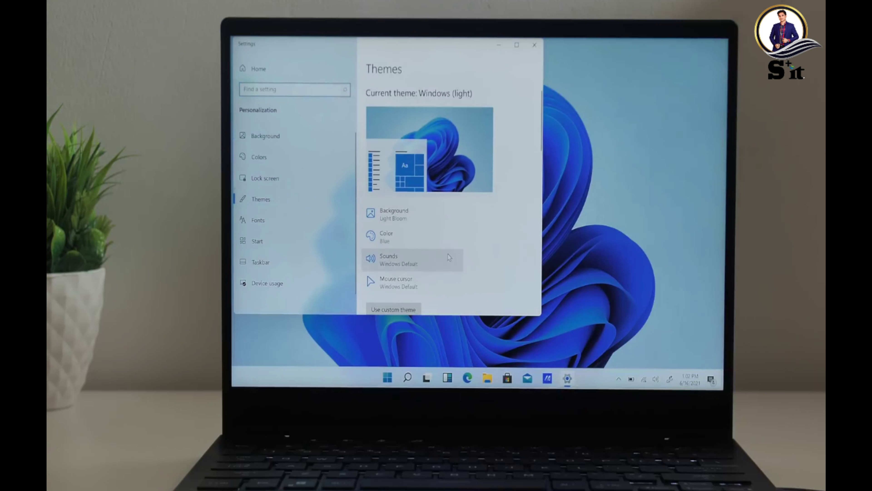
scroll(449, 257, "down", 5)
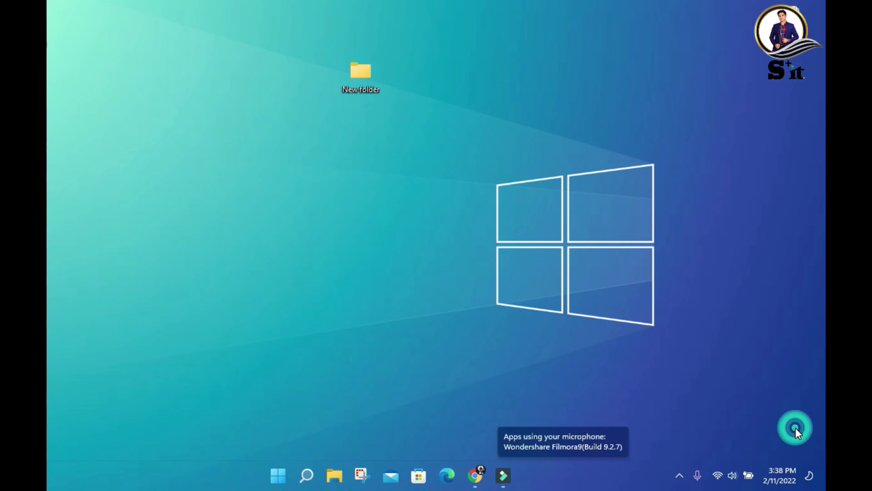
Step: Open Chrome and search Google for "rufus for windows 11"
left_click(475, 475)
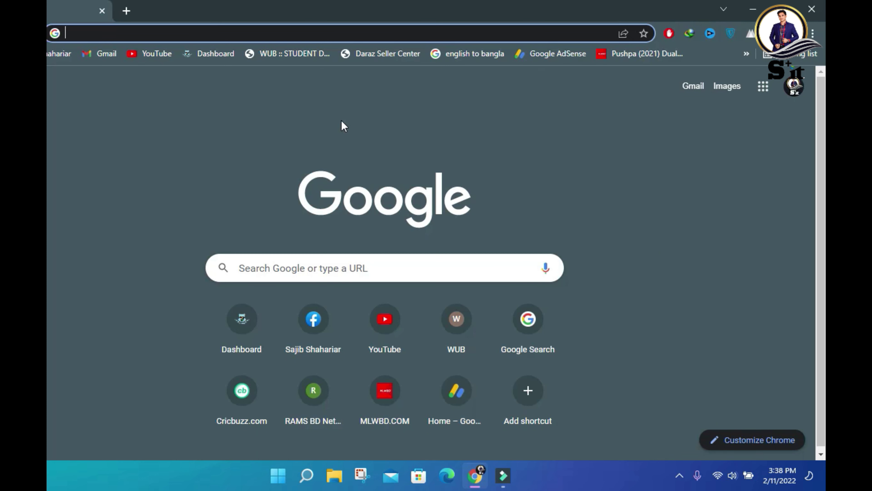
left_click(172, 33)
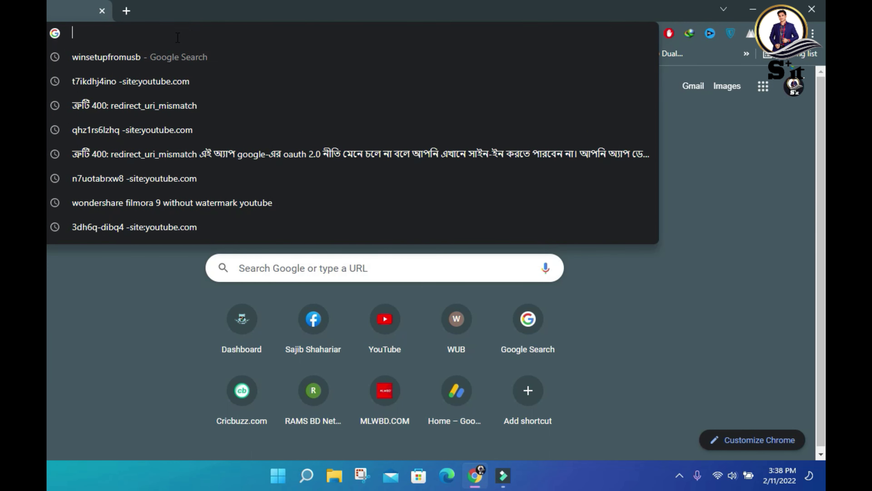
type("RU")
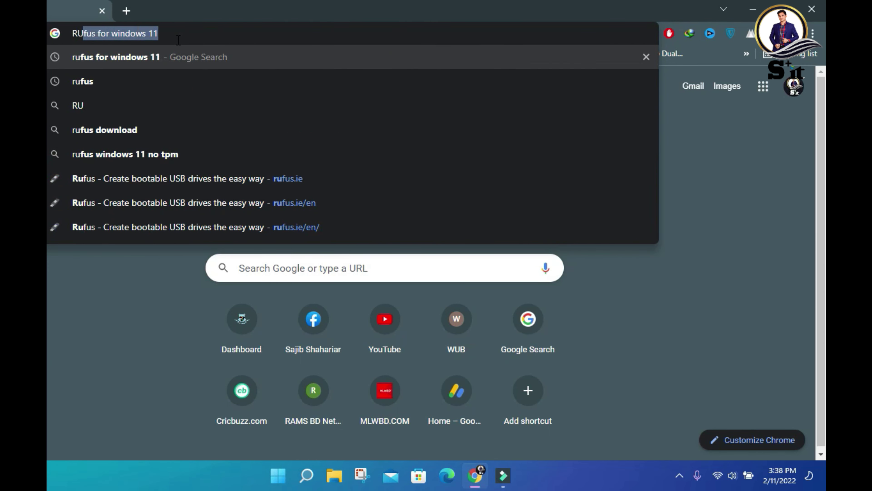
key("Return")
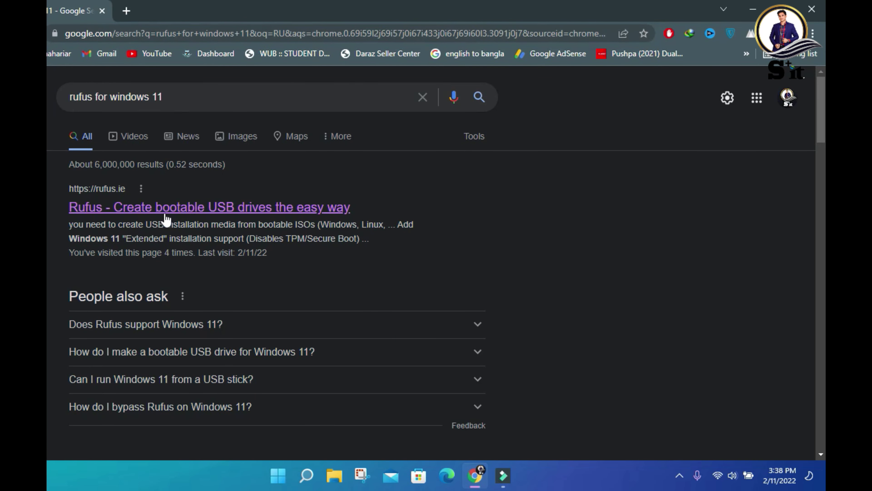
Step: Look through the search results and open the official Rufus website at rufus.ie
scroll(222, 210, "down", 10)
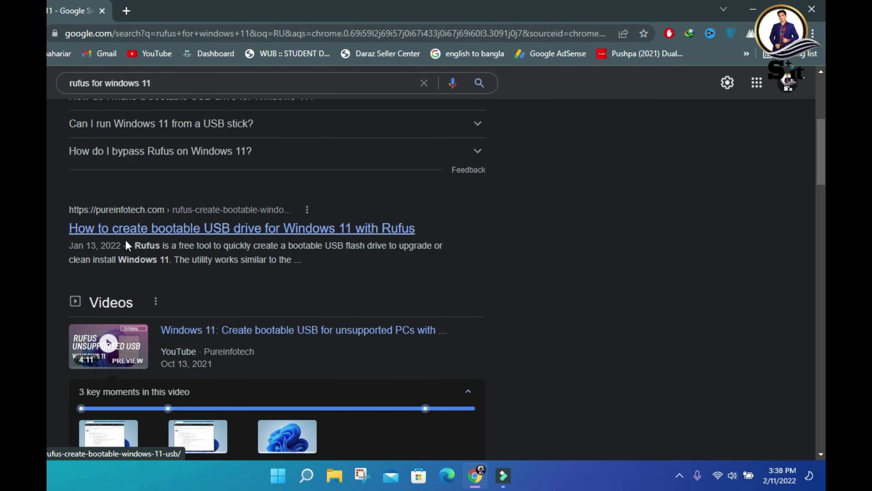
scroll(167, 258, "up", 10)
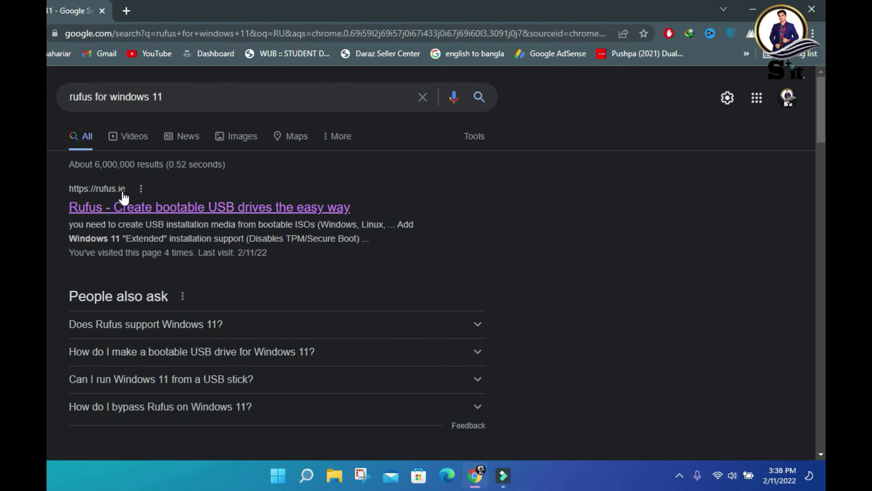
left_click(170, 208)
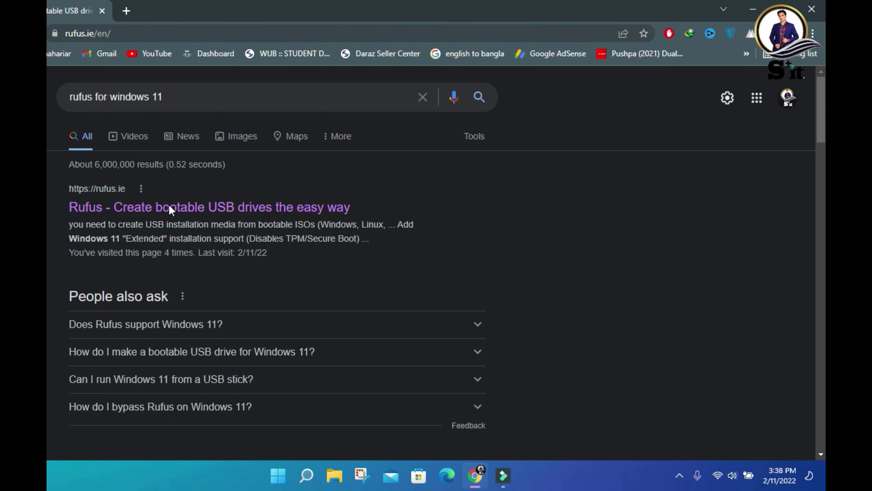
Step: Request the standard Rufus 3.17 download from the site's Download section
scroll(183, 216, "down", 7)
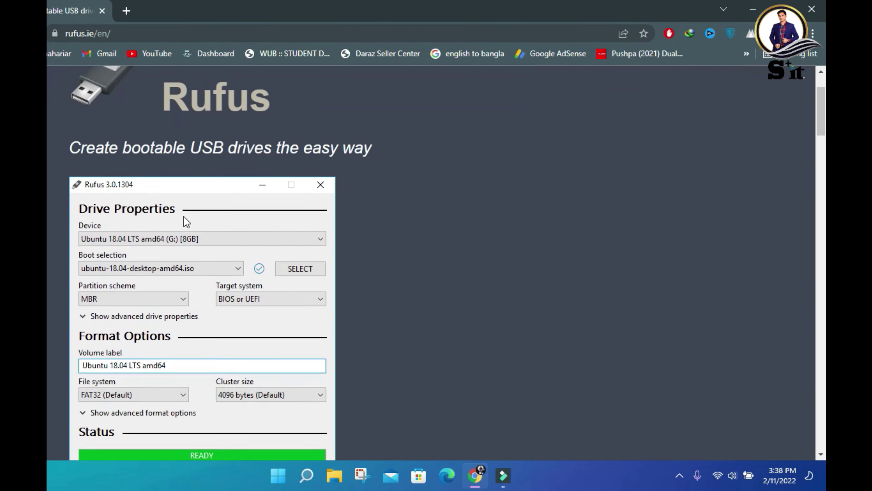
scroll(195, 255, "down", 10)
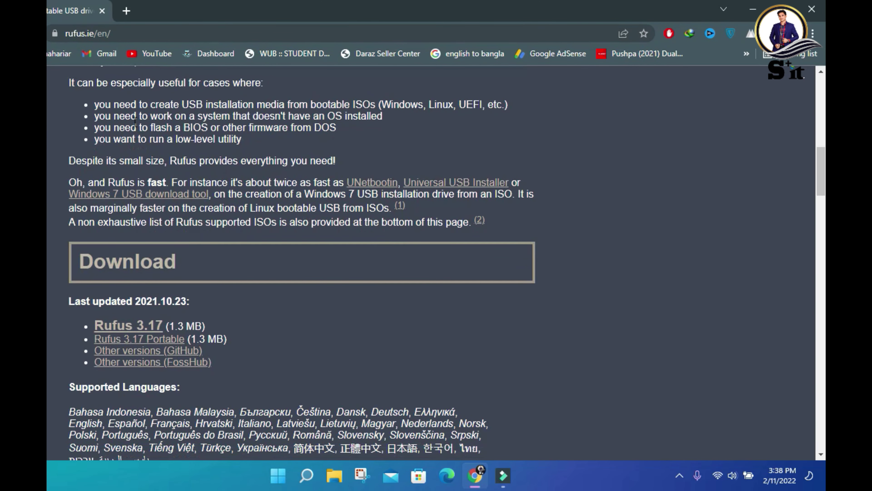
scroll(211, 201, "down", 10)
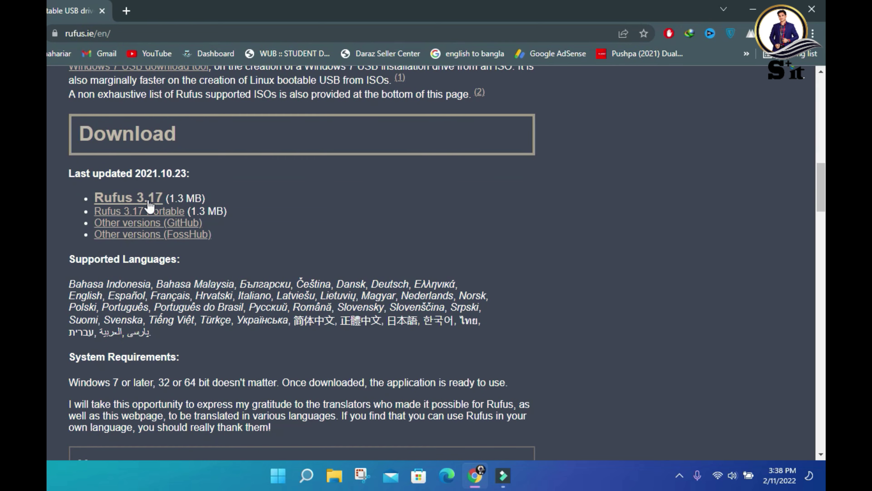
scroll(170, 252, "up", 7)
scroll(169, 253, "up", 2)
scroll(193, 254, "down", 11)
scroll(193, 255, "up", 12)
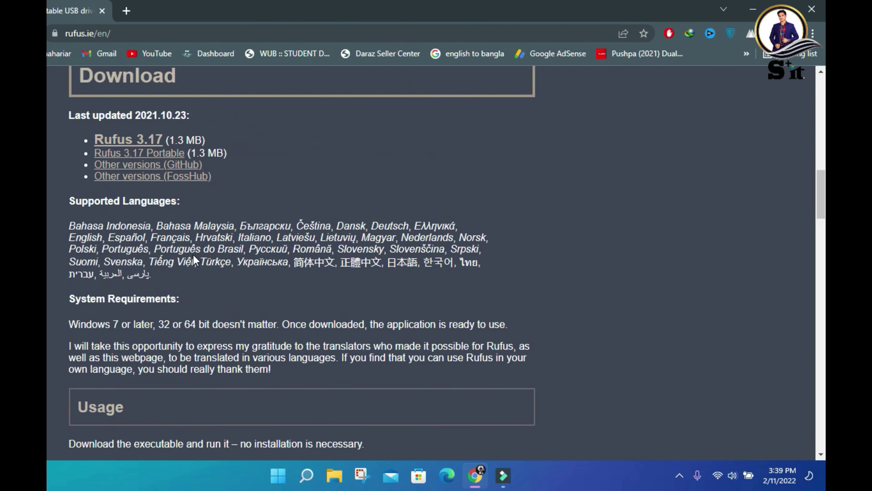
scroll(193, 254, "up", 2)
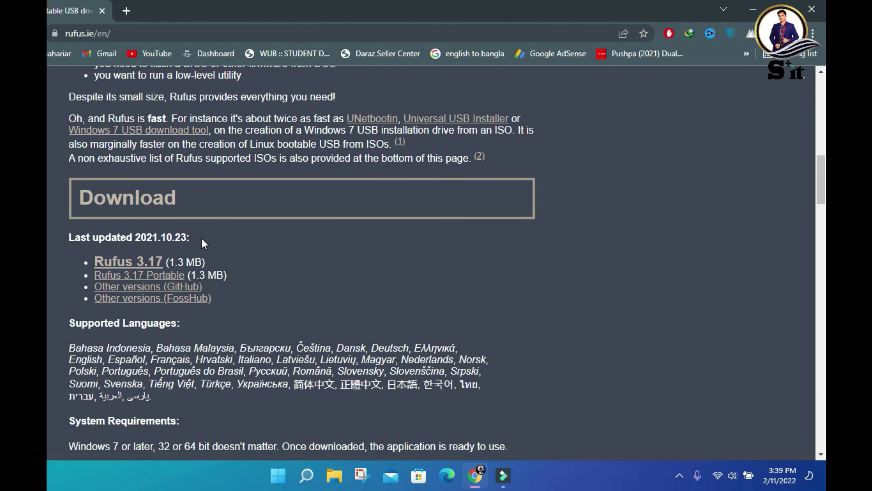
left_click(159, 264)
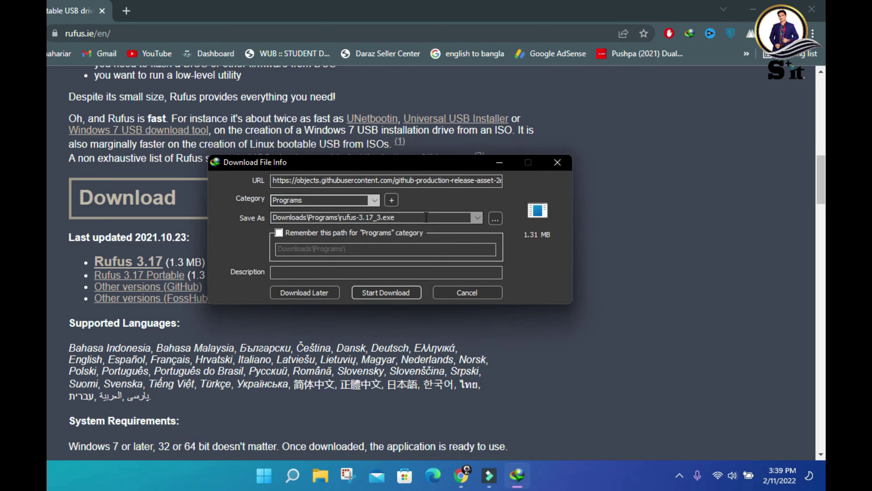
Step: Set the save location to New folder on the Desktop, keeping the name rufus-3.17_3, and start the download
left_click(495, 220)
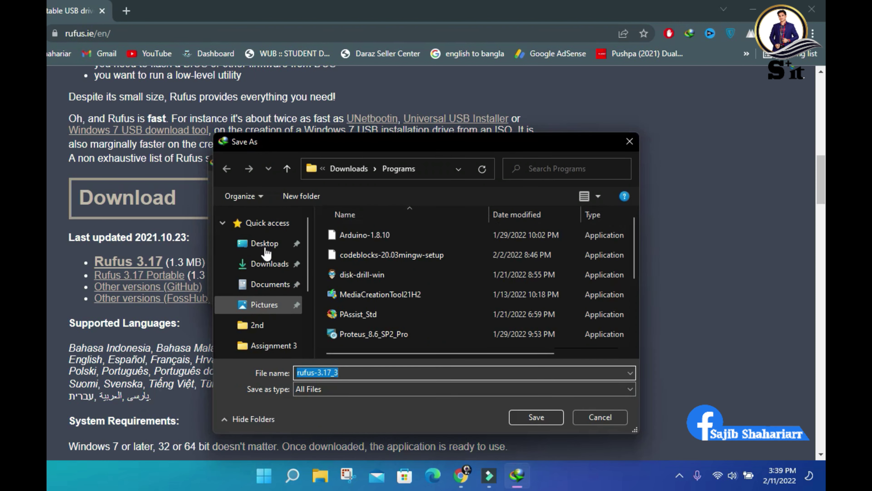
left_click(267, 244)
left_click(545, 419)
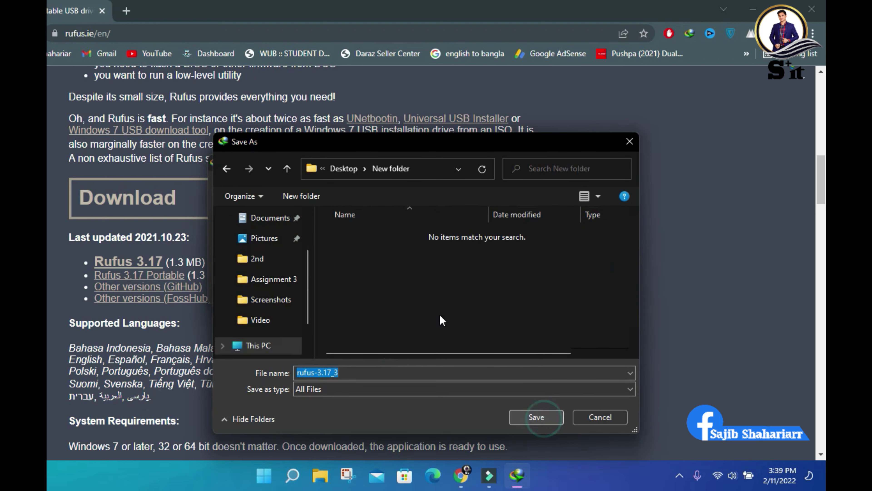
left_click(535, 417)
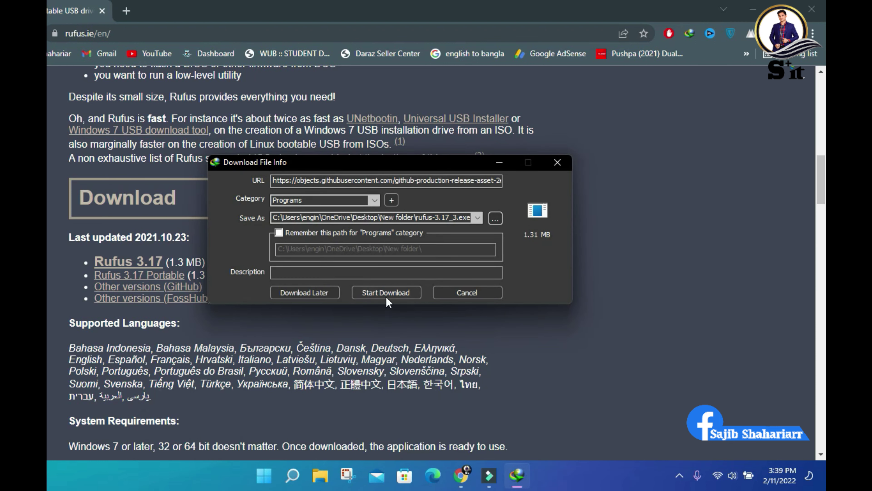
left_click(386, 293)
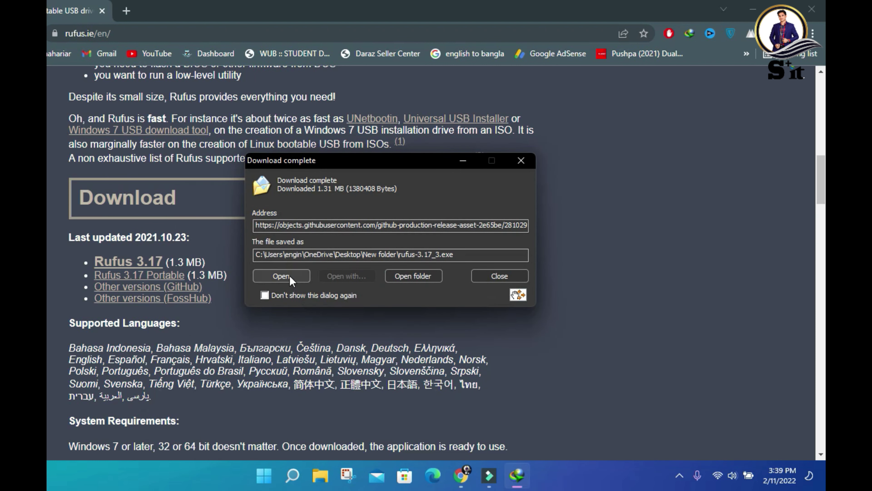
Step: Close the browser, run rufus-3.17_3 from the desktop's New folder, and leave only the Rufus window open on the desktop
left_click(796, 3)
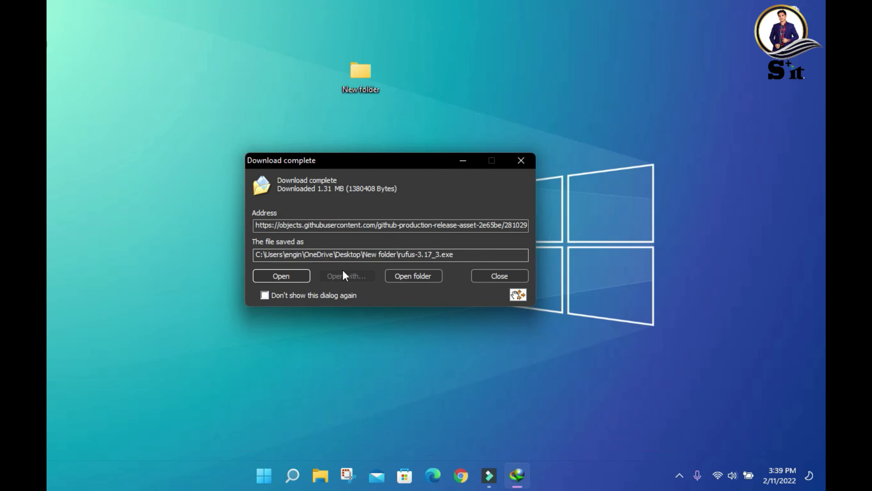
left_click(283, 276)
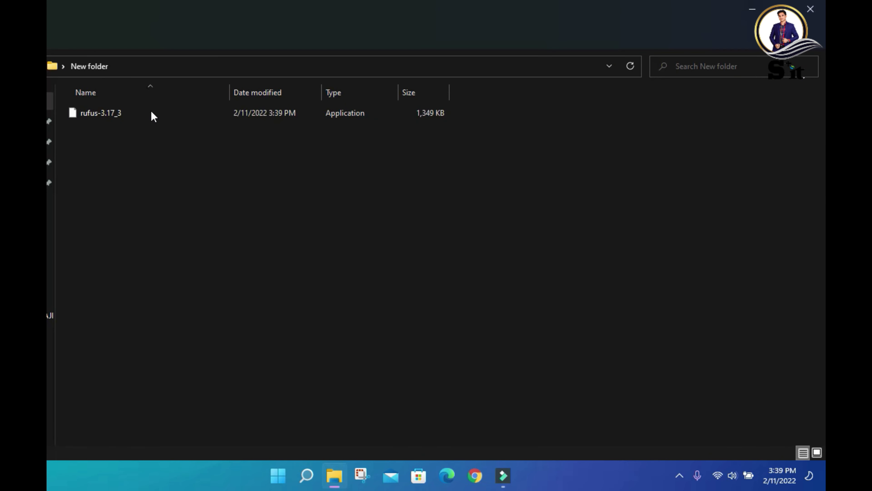
double_click(146, 113)
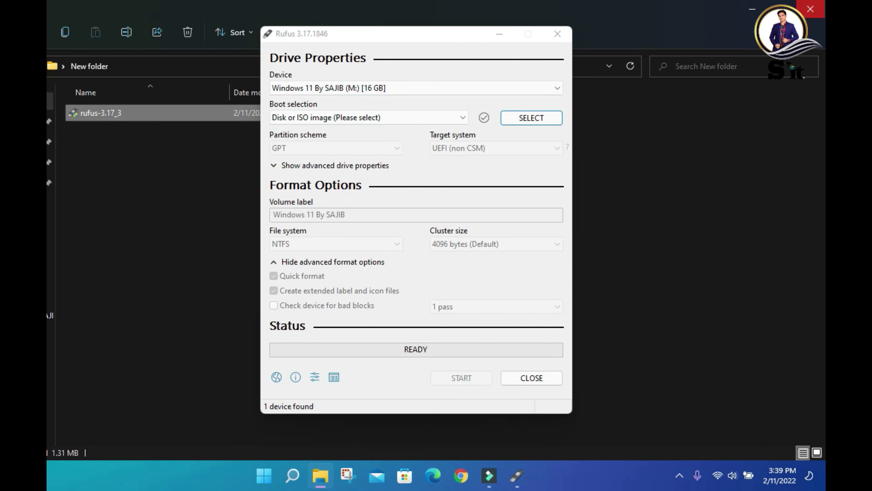
left_click(810, 8)
left_click_drag(409, 35, 526, 33)
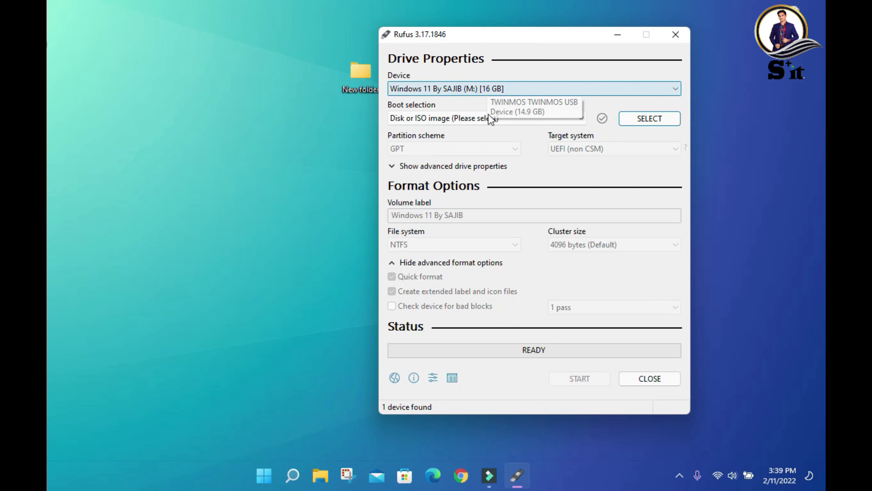
Step: Load the Win11_English_x64v1 ISO image from the Windows 7,8.1,10 folder on the VIDEO (G:) drive as the boot selection
left_click(638, 118)
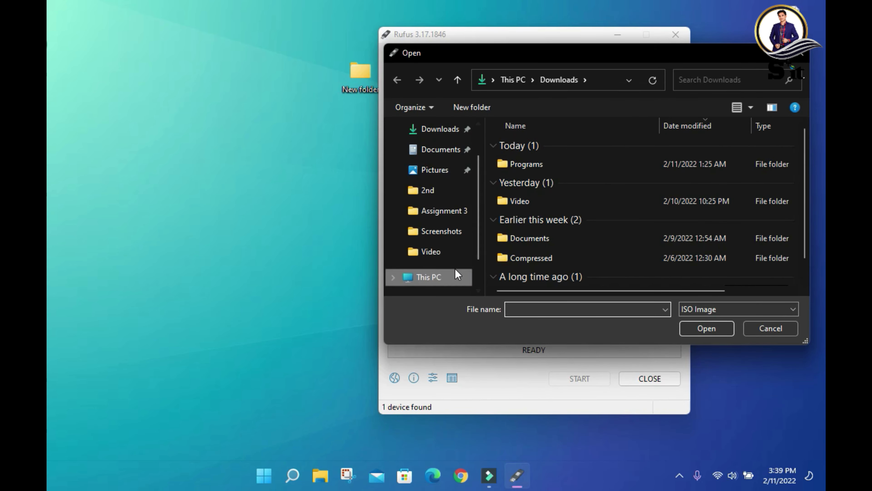
scroll(456, 270, "down", 2)
left_click(433, 216)
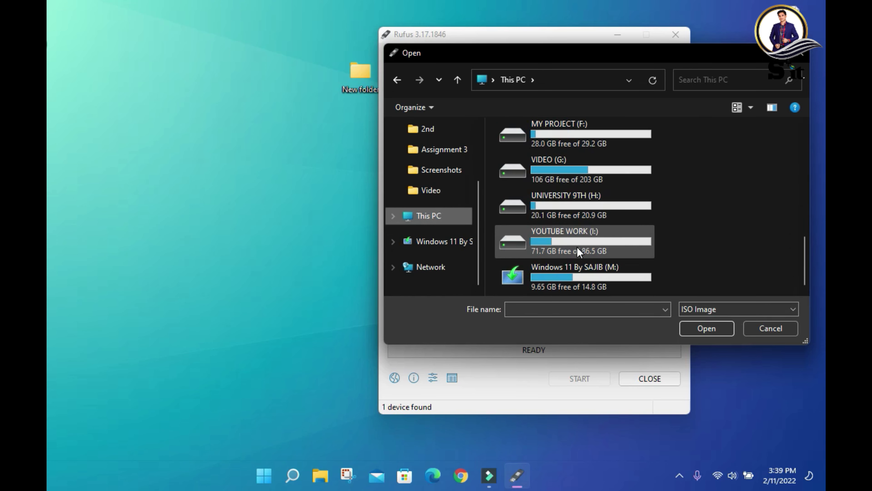
double_click(571, 169)
double_click(603, 239)
scroll(601, 224, "down", 1)
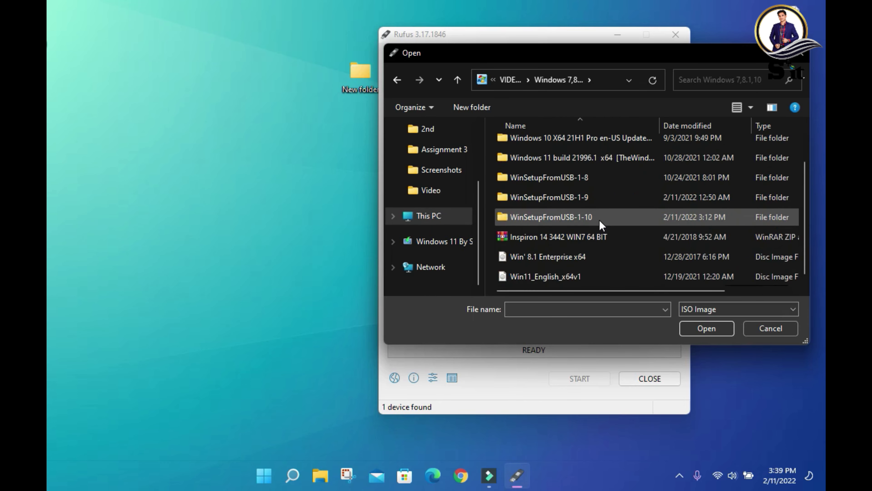
left_click(579, 279)
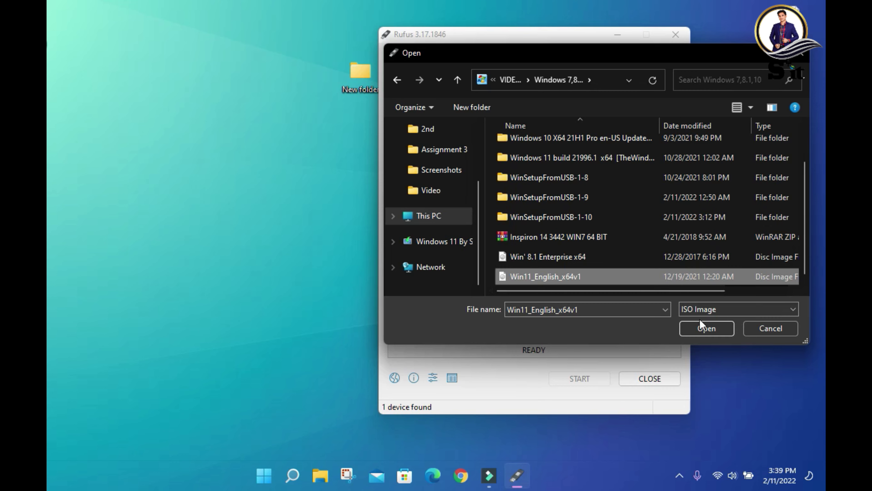
left_click(705, 329)
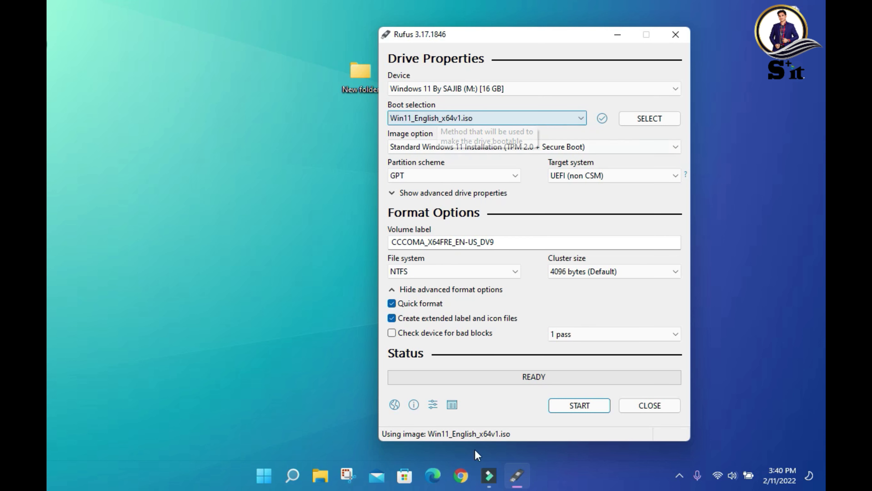
Step: Switch to Chrome with the S plus iT profile and search Google for "windows 10 latest version iso download"
left_click(461, 475)
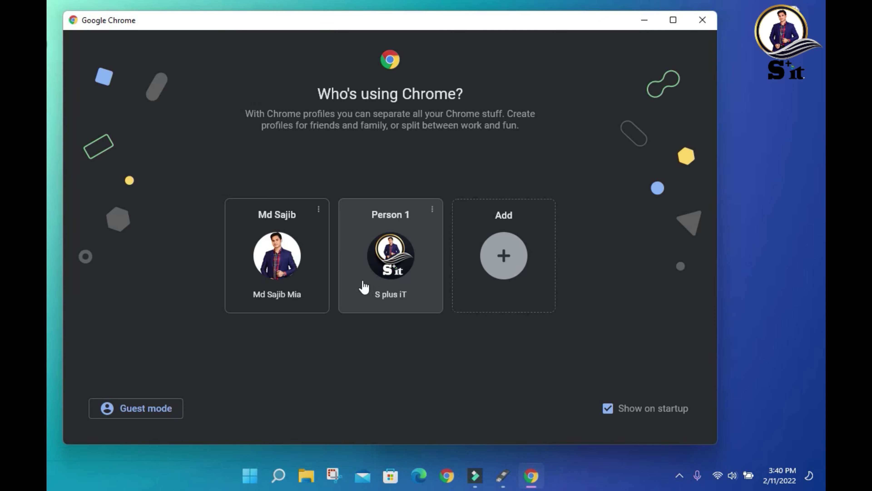
left_click(359, 271)
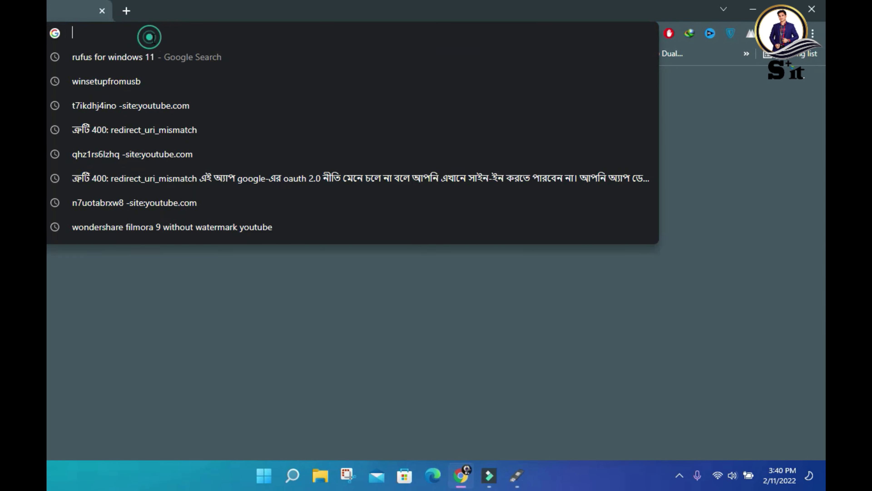
type("win")
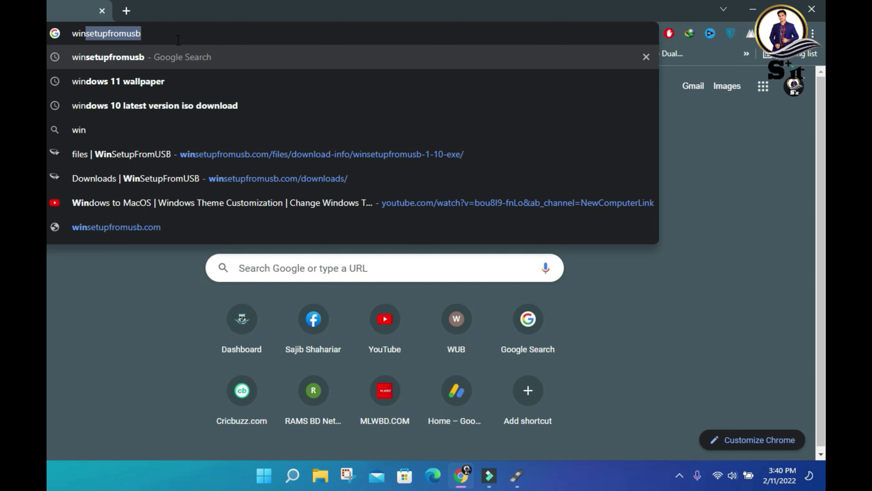
type("d")
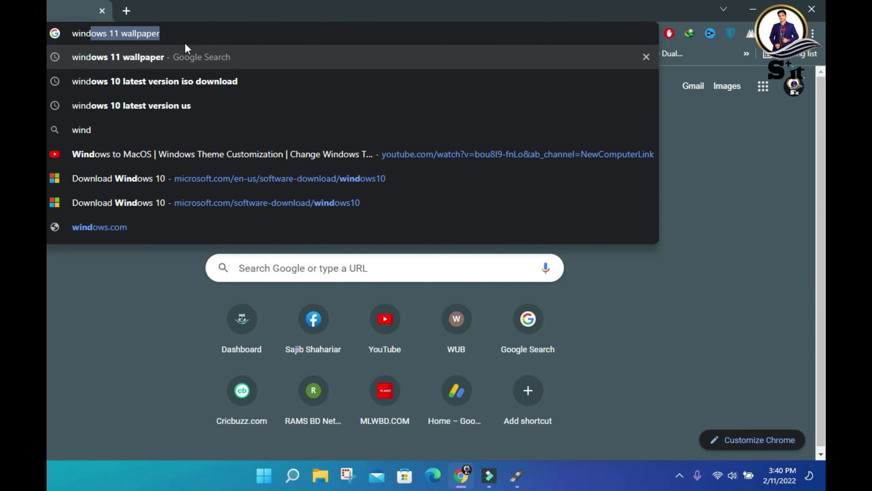
left_click(205, 78)
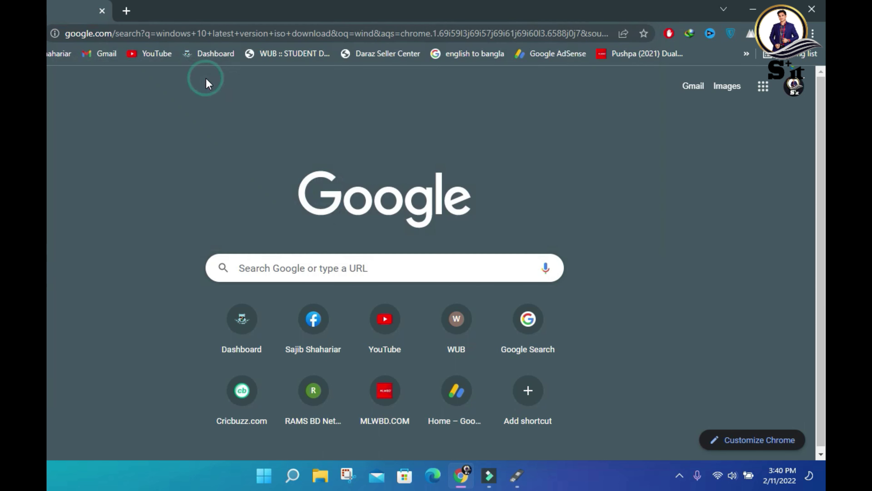
Step: Change the Google search to "windows 11 latest version iso download" and open Microsoft's Download Windows 11 result
left_click(126, 101)
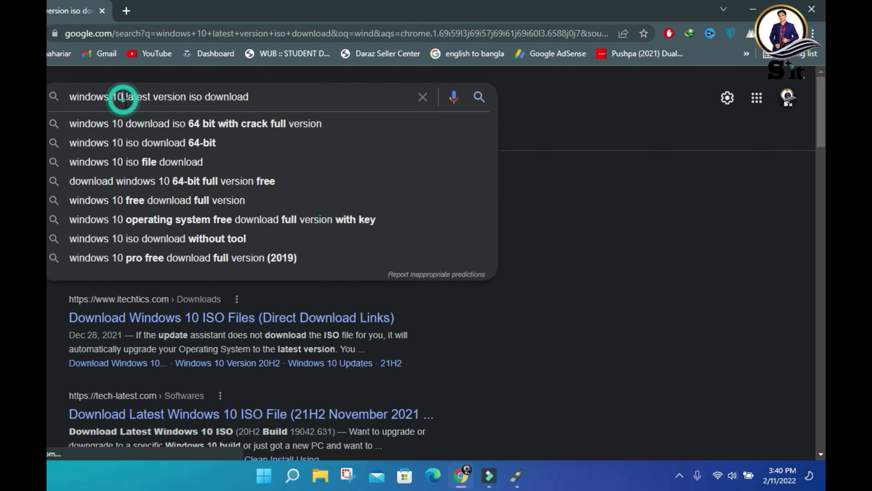
key("BackSpace")
type("1")
key("Return")
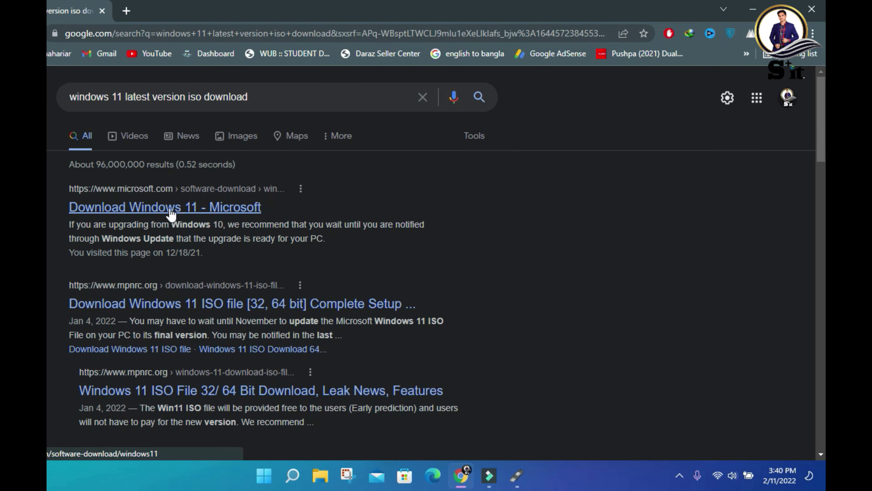
left_click(150, 210)
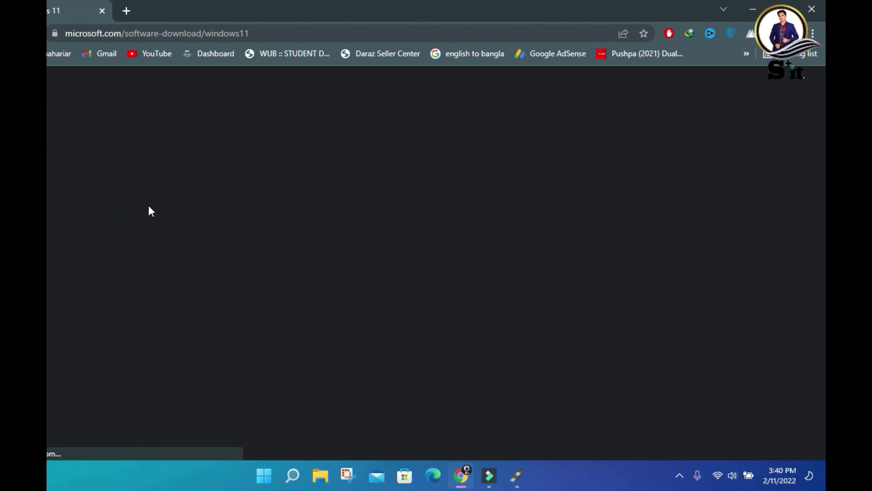
Step: Select Windows 11 (multi-edition ISO) as the disk image on Microsoft's page and submit the choice for download
scroll(314, 206, "down", 15)
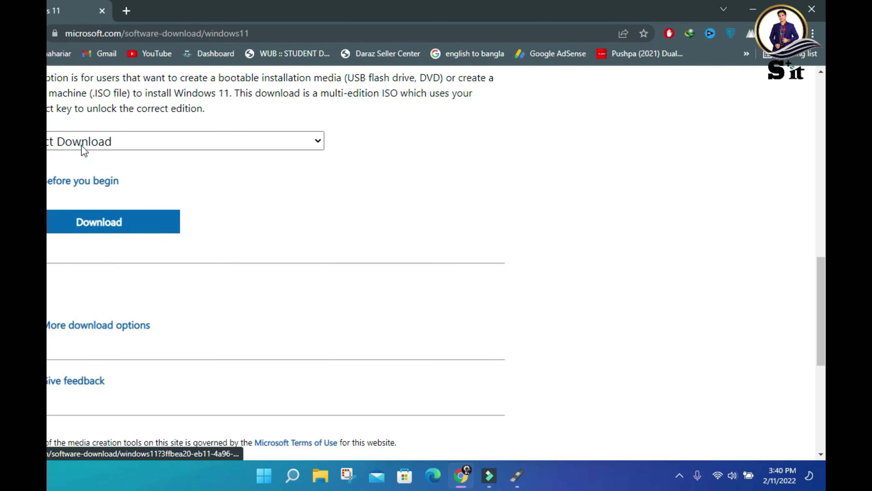
left_click(166, 144)
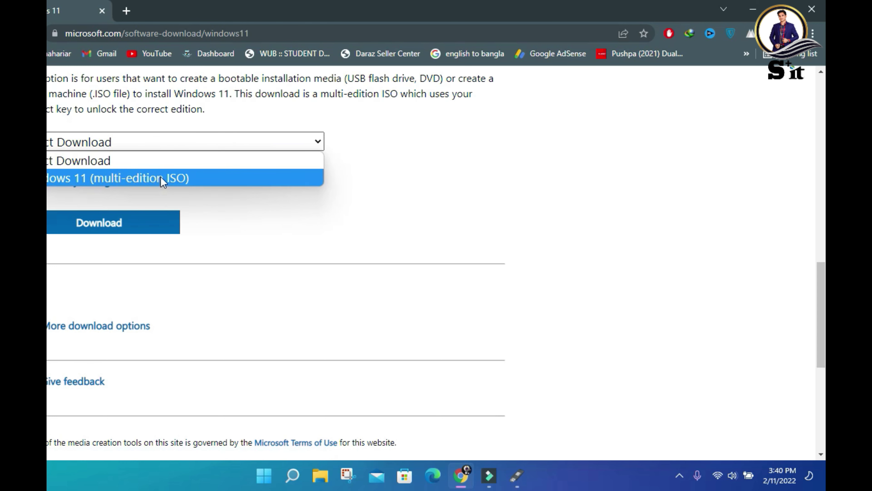
left_click(163, 178)
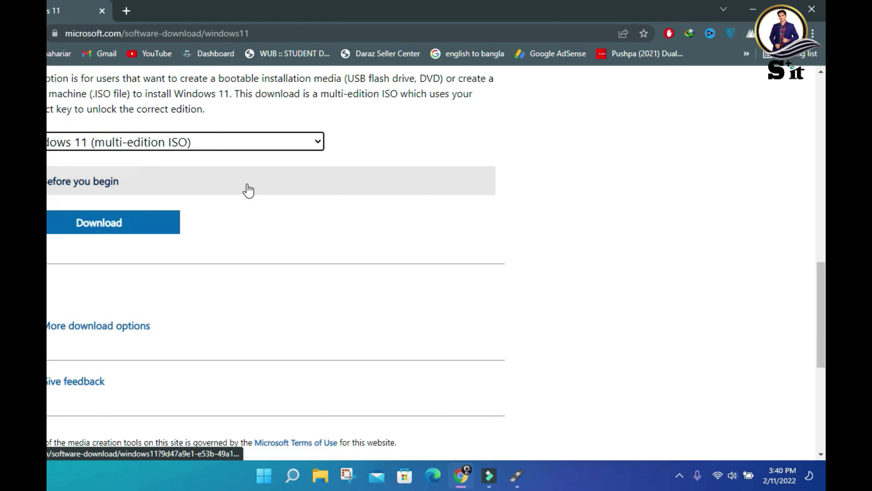
left_click(145, 227)
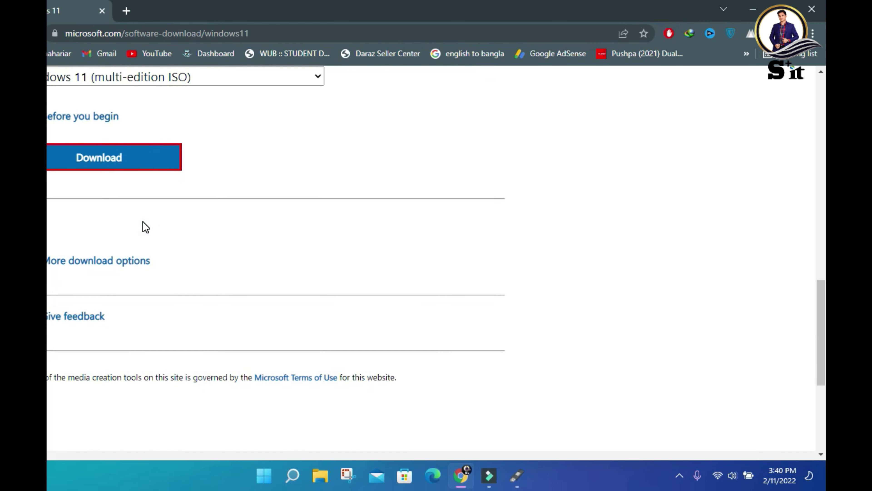
Step: Set the product language to English International and confirm it
scroll(220, 273, "down", 4)
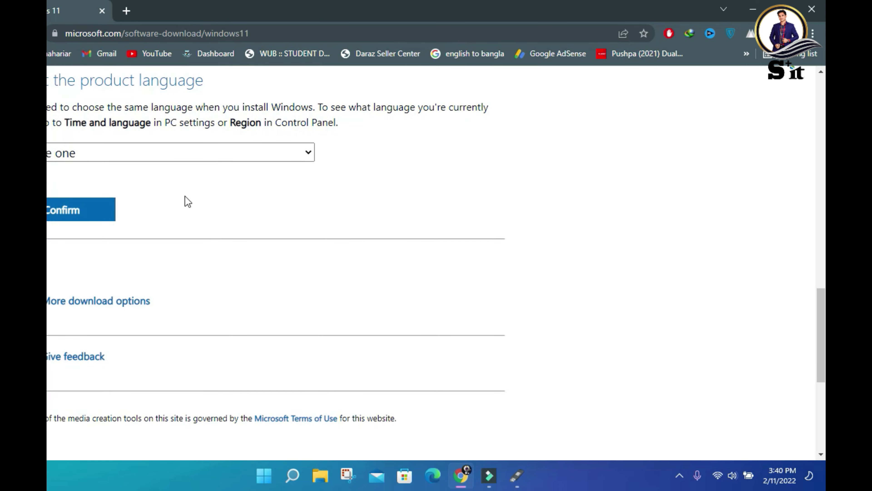
left_click(85, 153)
scroll(110, 289, "down", 5)
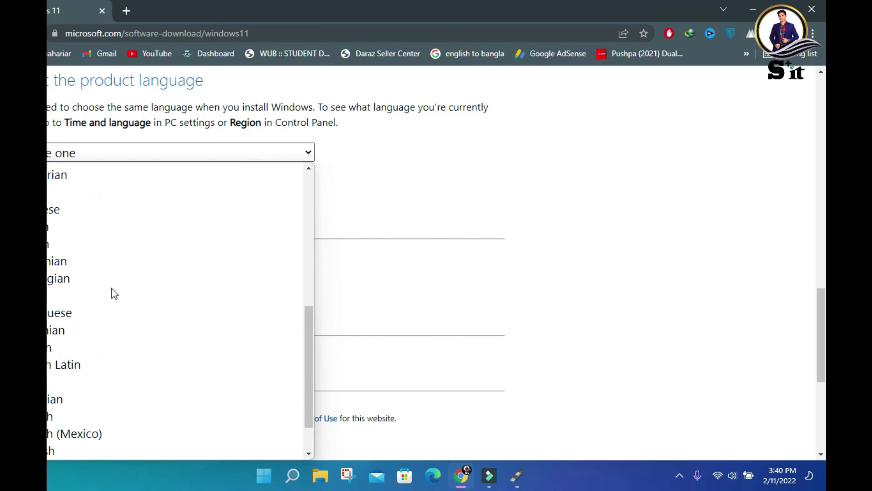
scroll(105, 292, "up", 5)
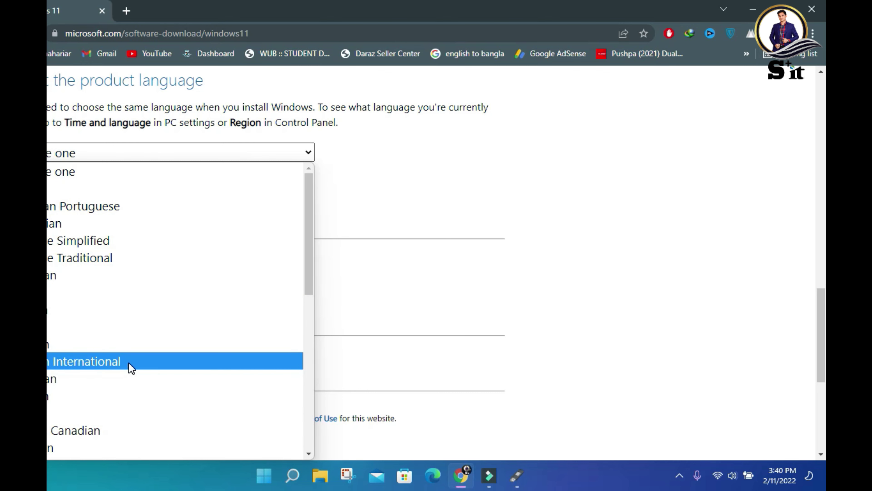
left_click(116, 361)
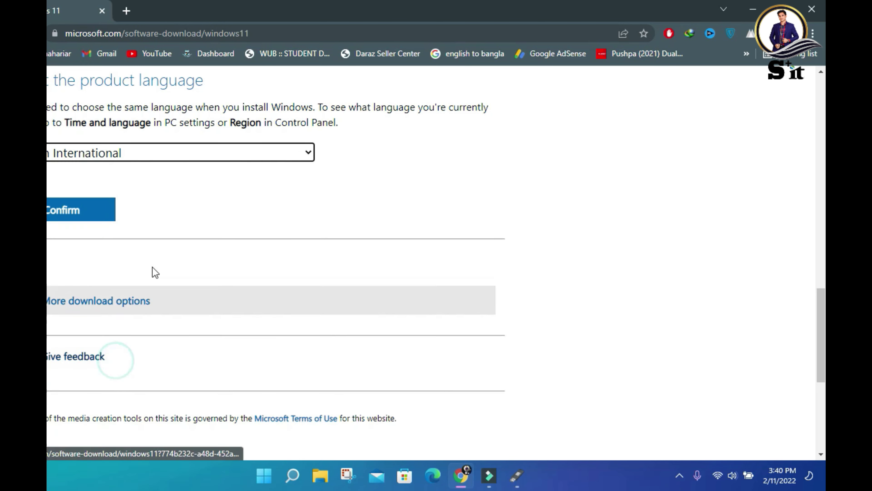
left_click(90, 220)
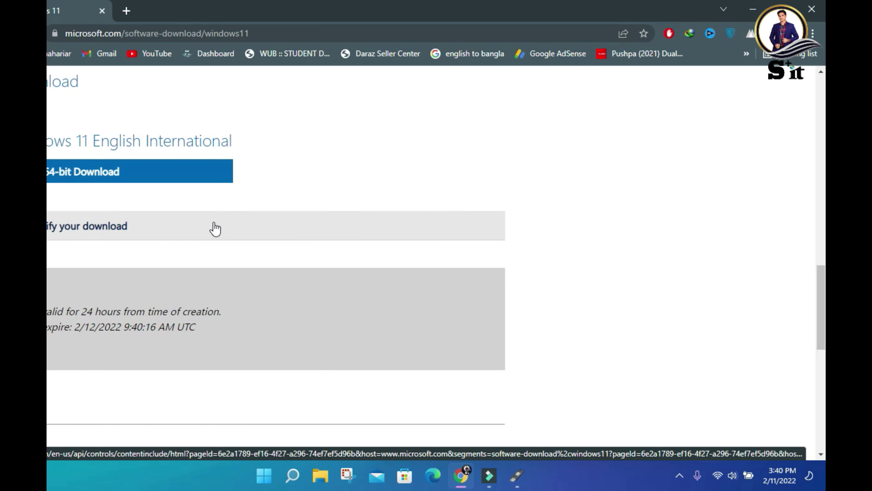
Step: Request the 64-bit Windows 11 English International ISO, cancel the download without adding an IDM exception, and return to Rufus
scroll(114, 167, "up", 3)
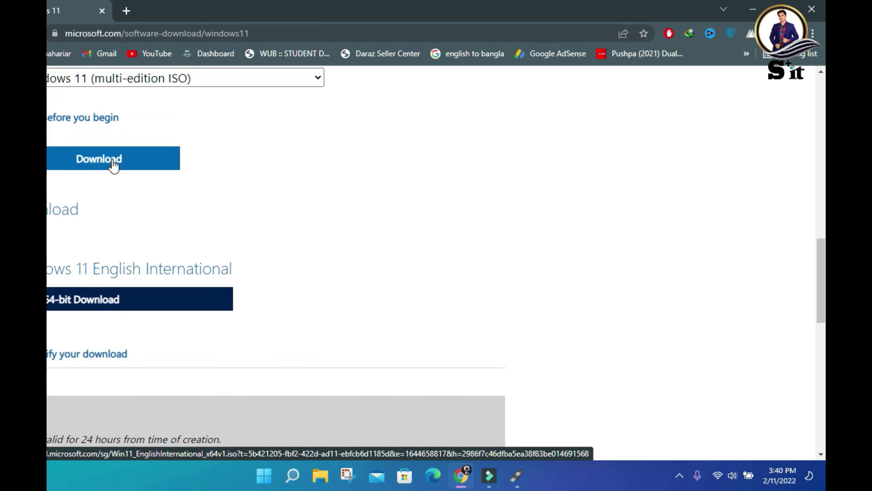
left_click(108, 304)
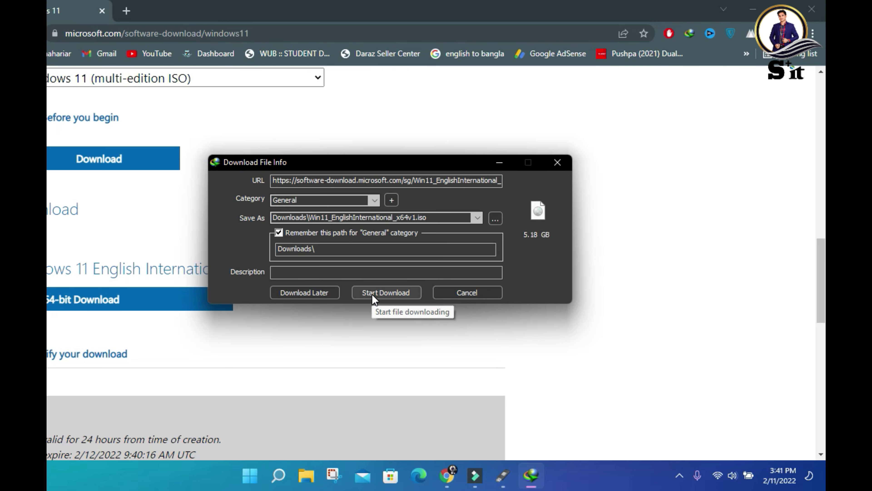
left_click(558, 163)
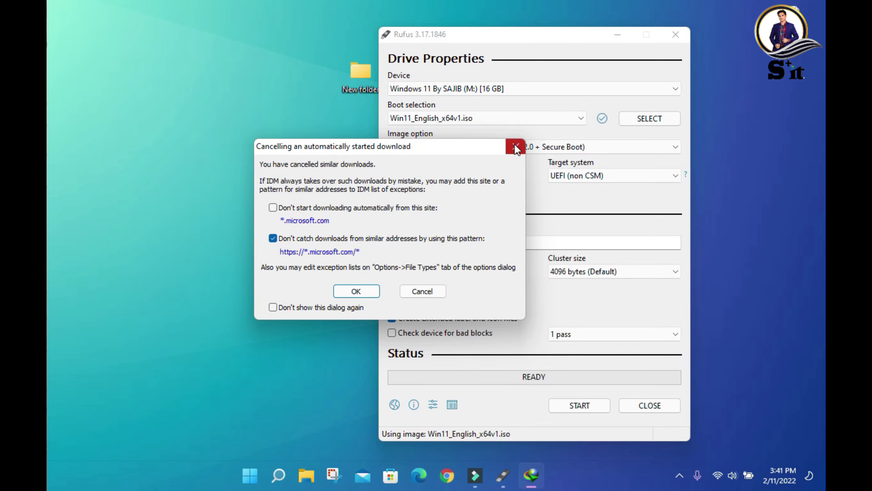
left_click(514, 145)
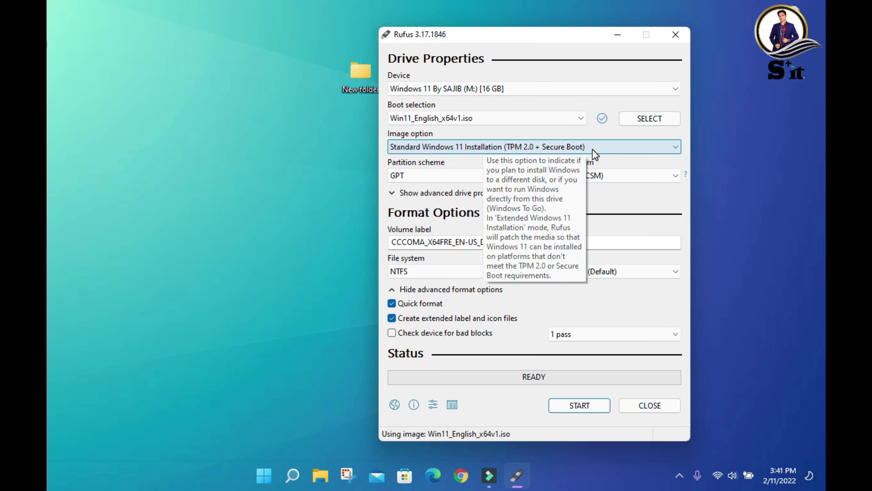
Step: Set the image option to Extended Windows 11 Installation (no TPM / no Secure Boot)
left_click(647, 150)
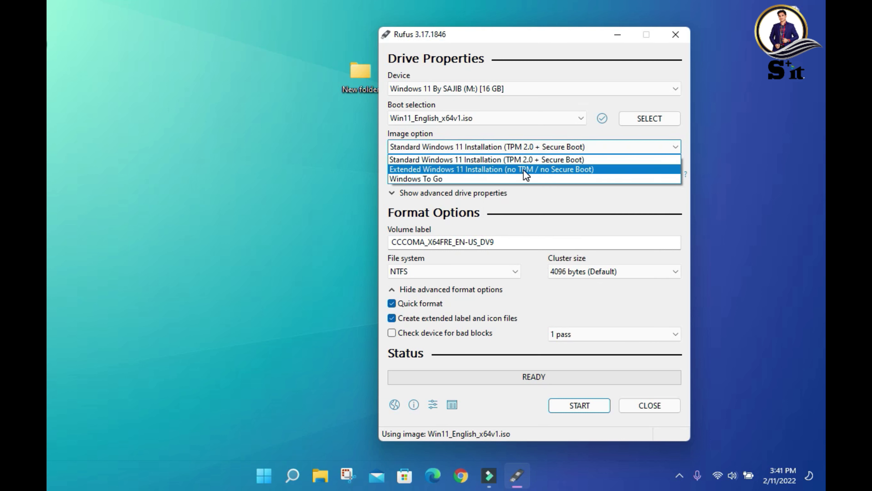
left_click(564, 169)
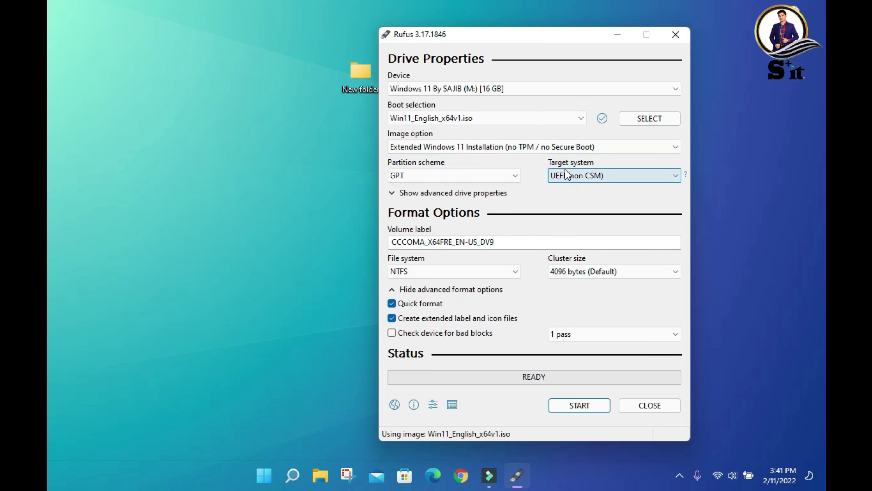
left_click(564, 147)
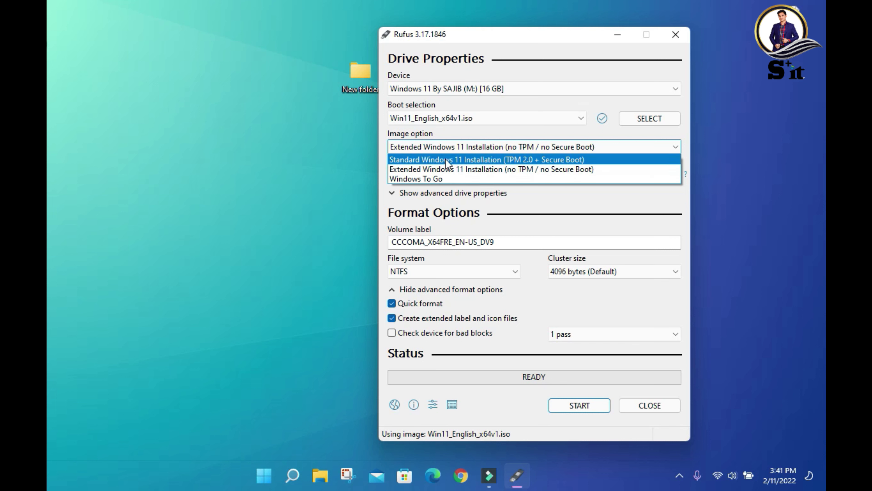
left_click(556, 172)
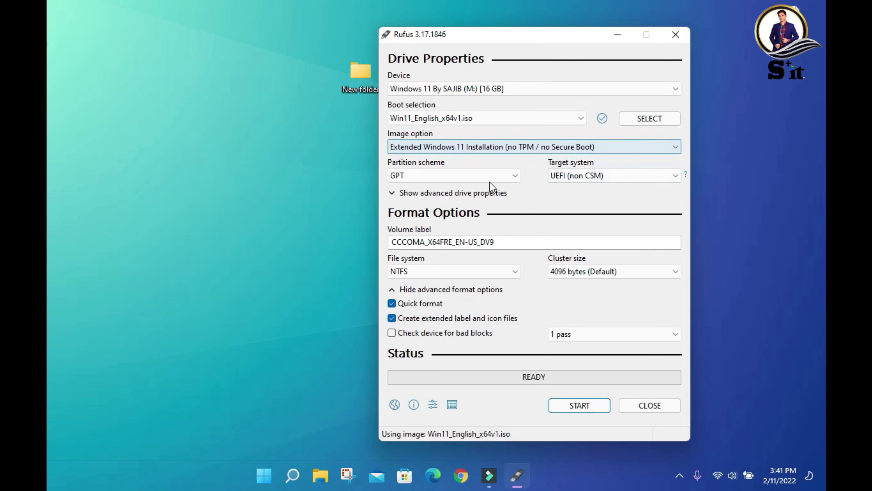
Step: Choose GPT as the partition scheme and keep UEFI (non CSM) as the target system
left_click(445, 177)
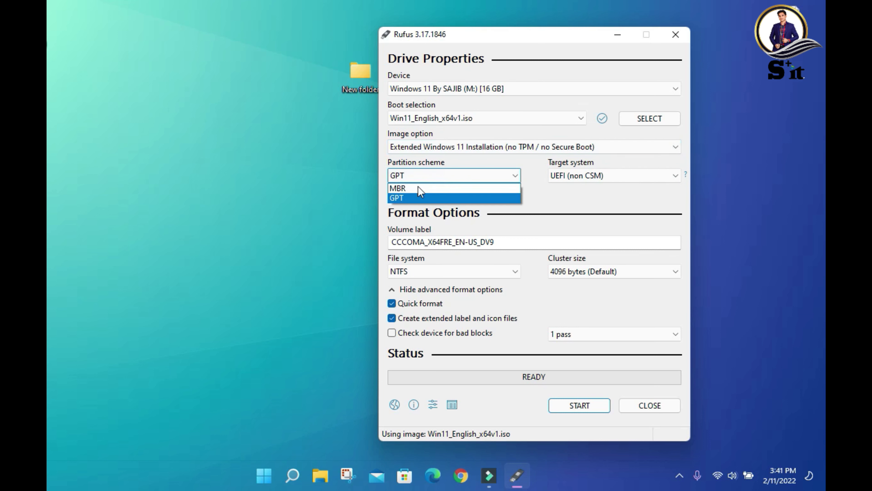
left_click(404, 197)
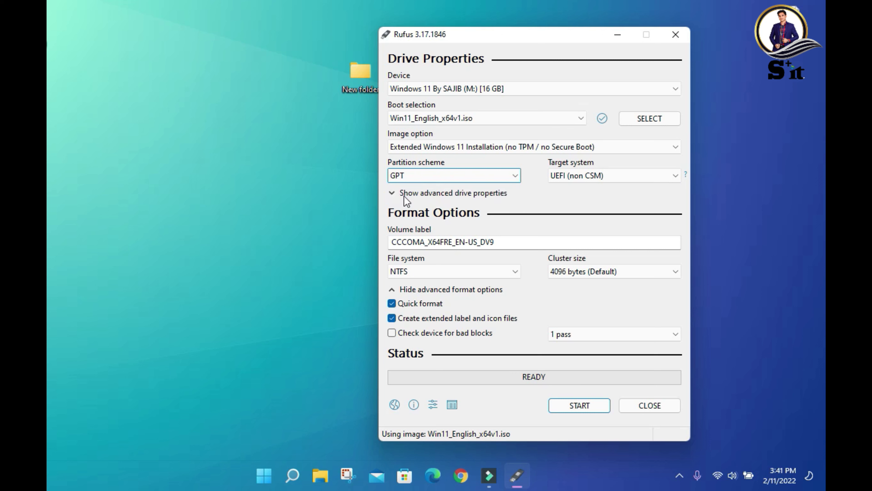
left_click(581, 180)
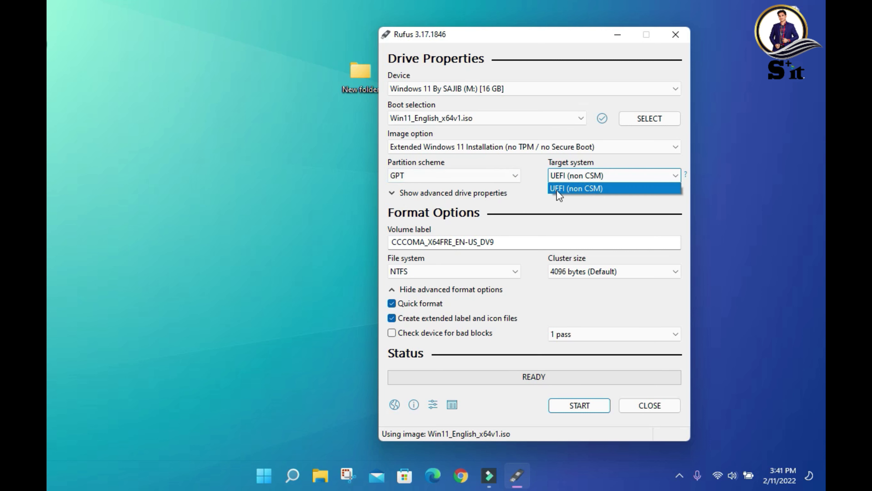
left_click(609, 197)
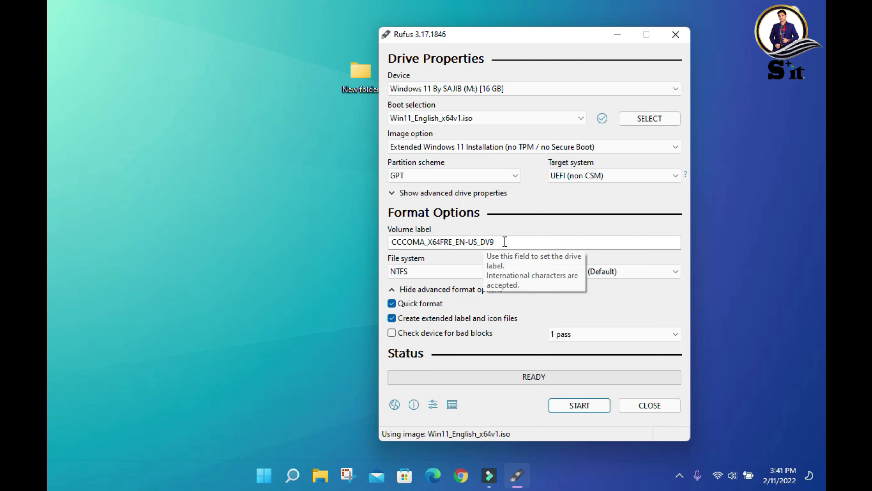
Step: Replace the volume label with "Windows 11 By SplusIT" and keep NTFS as the file system
left_click_drag(505, 241, 381, 250)
key("BackSpace")
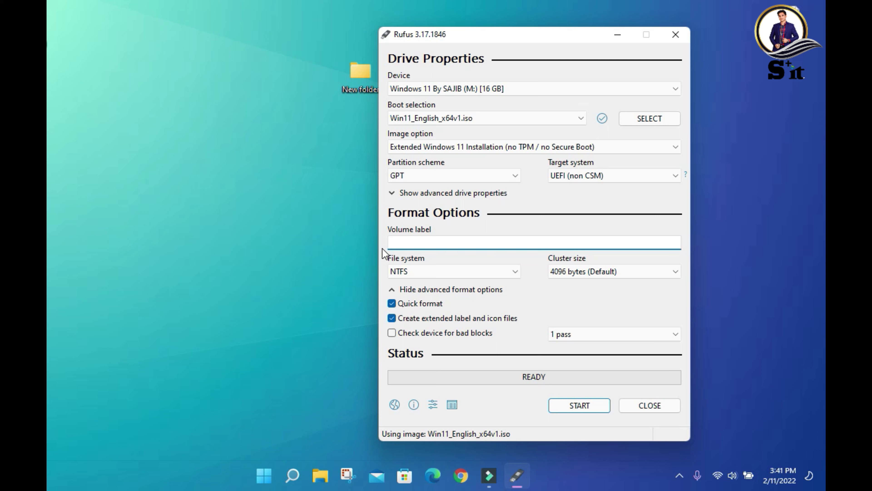
type("Windows 11 By SplusIT")
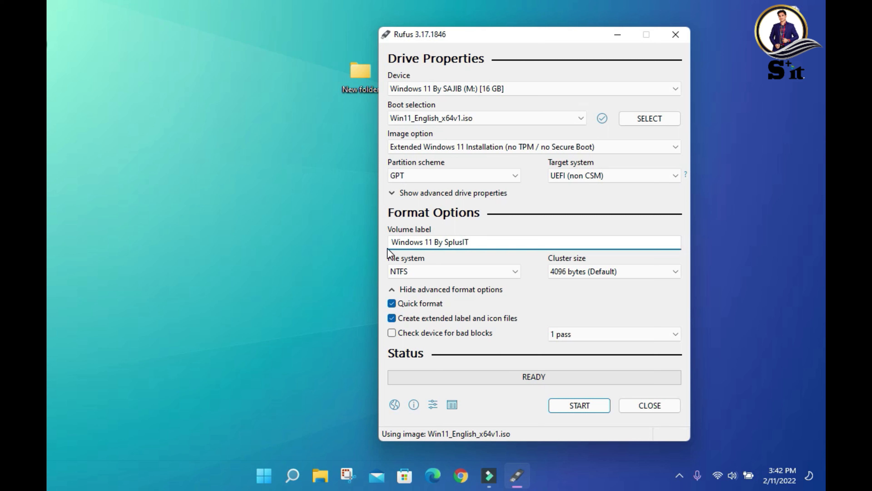
left_click(513, 274)
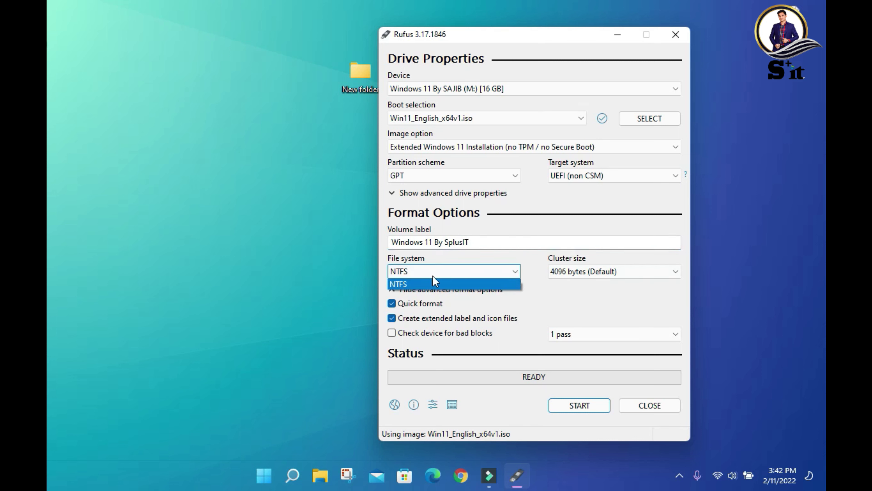
left_click(554, 290)
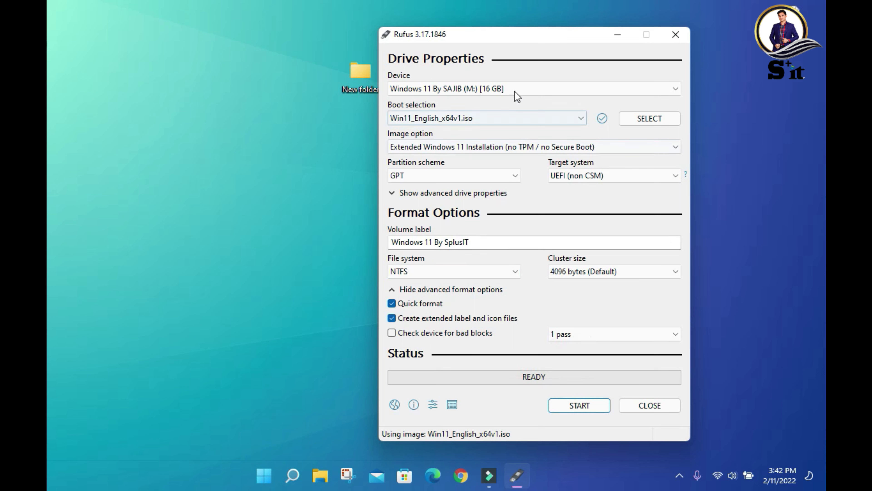
Step: Start writing the Windows 11 image to the 16 GB USB drive (M:), accepting that all its data is erased
left_click_drag(518, 35, 426, 18)
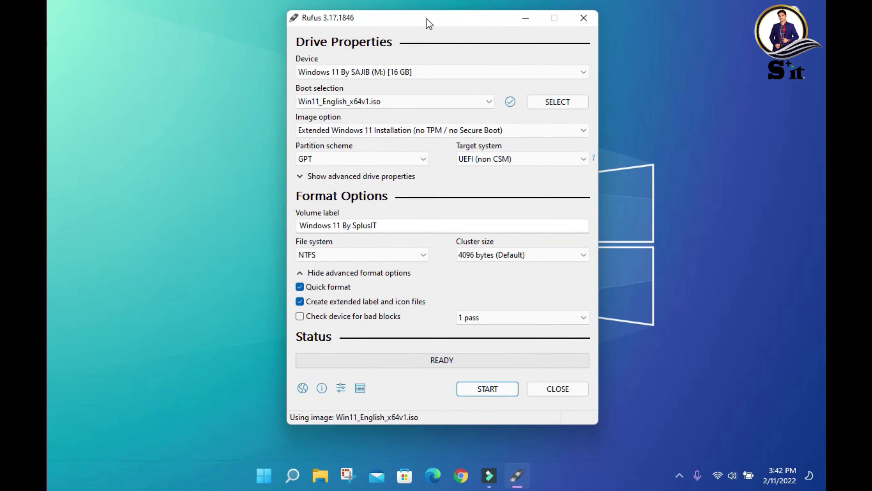
left_click(483, 392)
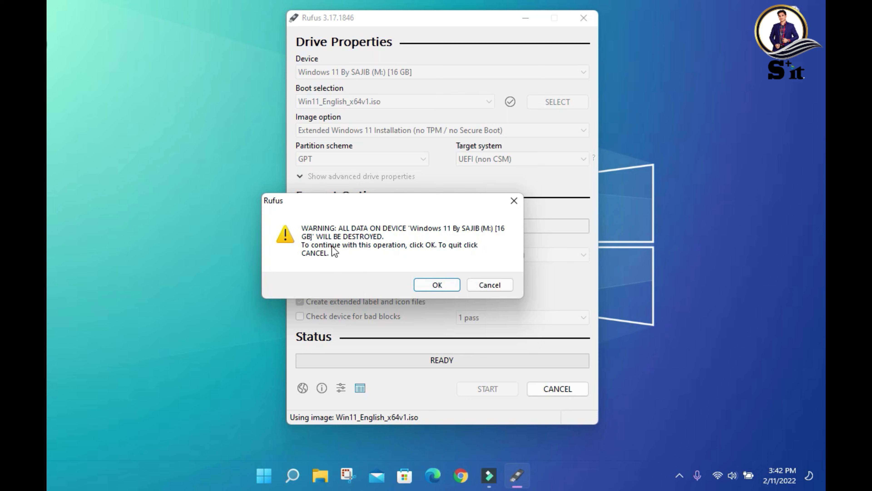
left_click(435, 288)
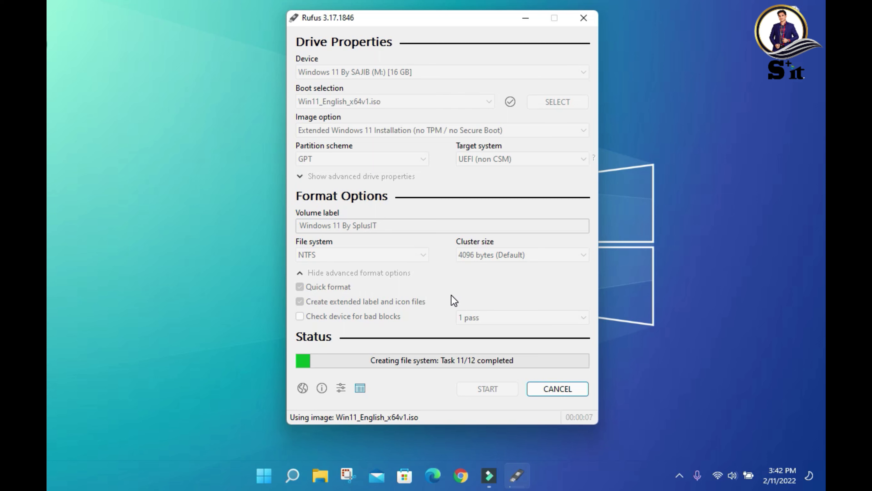
right_click(748, 134)
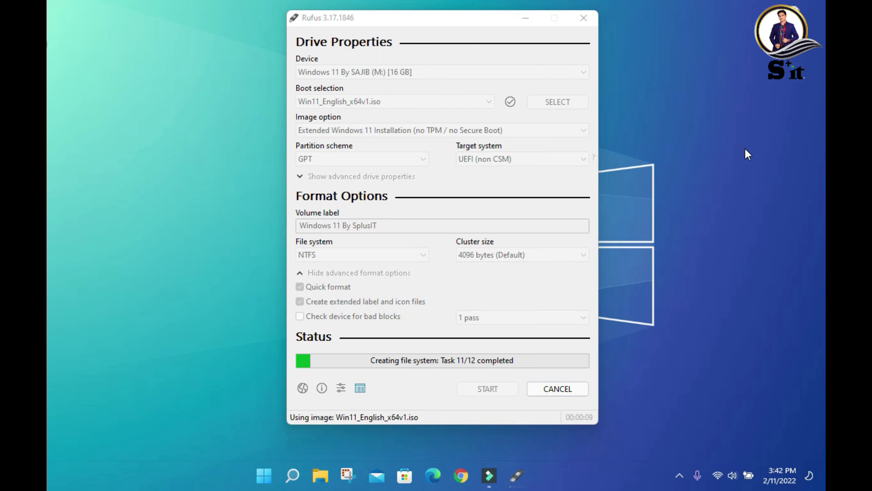
left_click(700, 182)
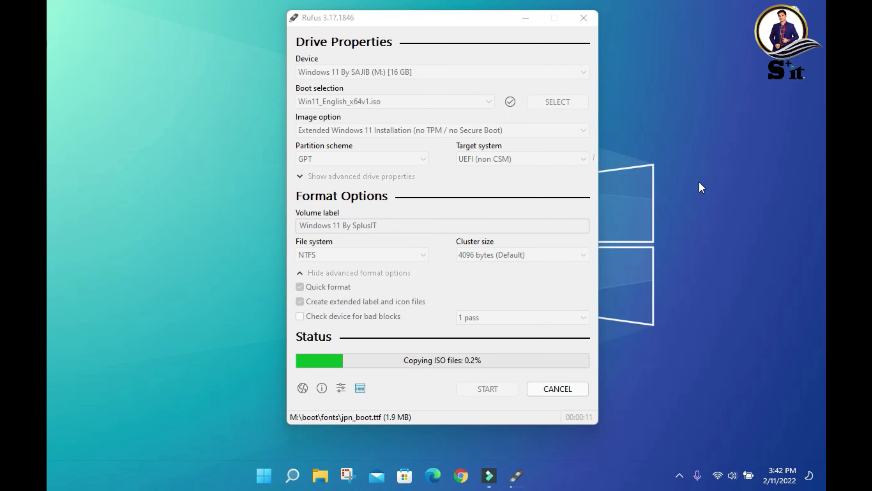